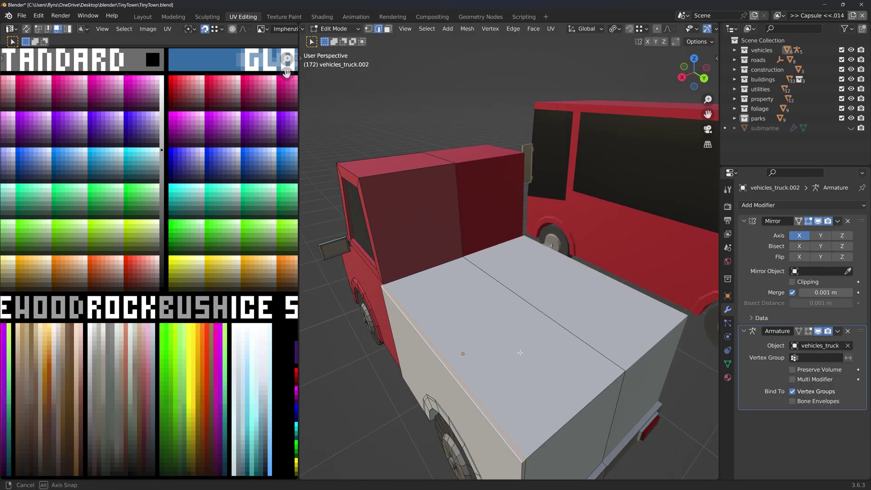
Inset the truck bed's top face with the boundary option toggled, and extrude it downward to hollow out the bed
key("3")
left_click(491, 340)
key("i")
key("b")
left_click(524, 285)
middle_click_drag(510, 291, 536, 337)
key("e")
left_click(535, 357)
Delete the unwanted edge inside the hollowed truck bed
key("2")
left_click(580, 322)
key("x")
left_click(580, 331)
Select the truck bed's faces and move them vertically along the Z axis
key("3")
left_click(441, 297)
left_click(470, 362, "shift")
middle_click_drag(472, 361, 574, 352)
left_click(486, 212, "shift")
key("g")
key("z")
middle_click_drag(486, 212, 457, 175)
left_click(480, 189)
Select the truck's whole mesh and move its UVs to another colour on the palette texture to recolour it
key("a")
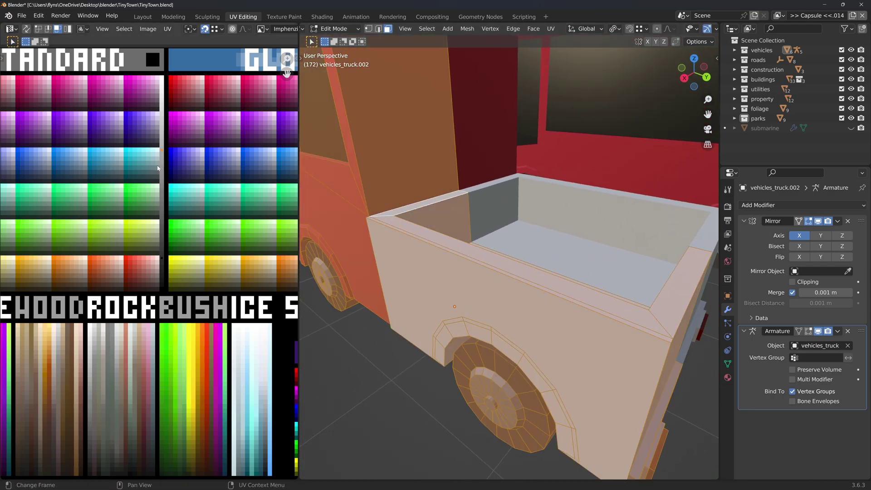
key("g")
left_click(158, 199)
scroll(350, 370, "down", 2)
left_click(349, 370)
mouse_move(349, 370)
middle_mouse_down()
mouse_move(393, 354)
mouse_move(349, 371)
middle_mouse_up()
key("a")
key("g")
left_click(179, 196)
left_click(382, 330)
middle_click_drag(382, 330, 535, 316)
scroll(443, 354, "down", 2)
key("F2")
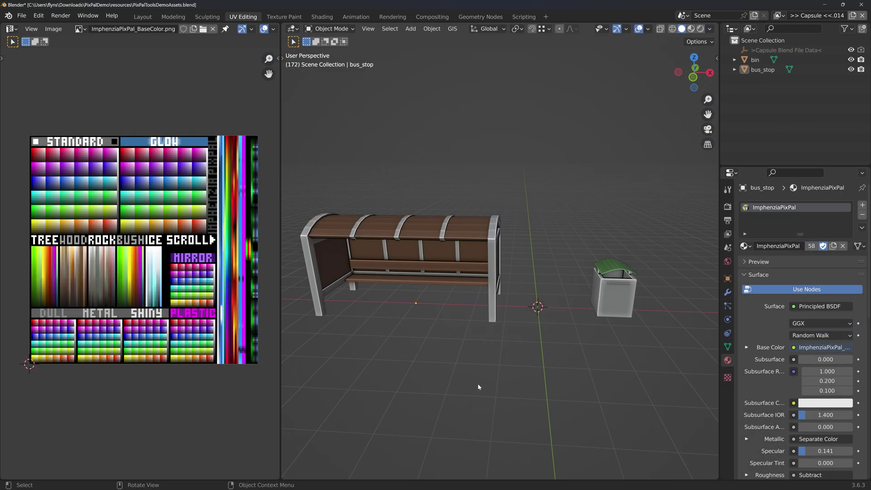
Examine the bus_stop mesh in Edit Mode and where its UVs sit on the palette texture
middle_click_drag(484, 387, 485, 371)
left_click(470, 255)
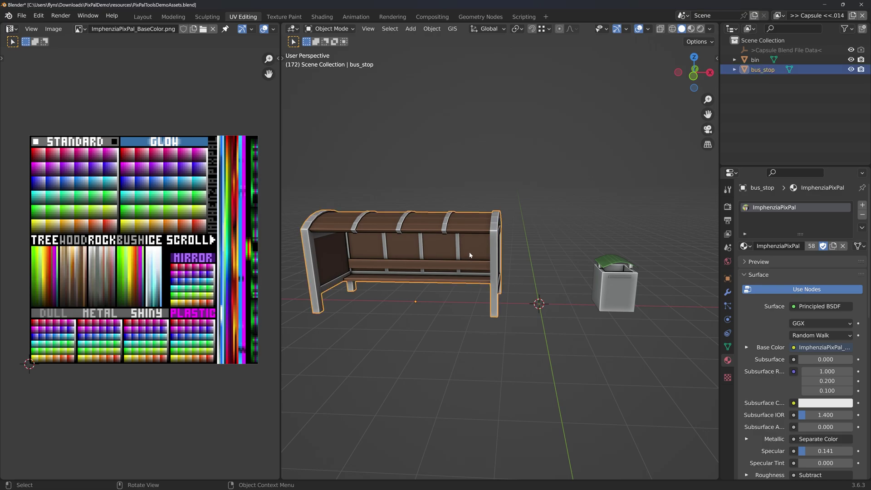
left_click(631, 272)
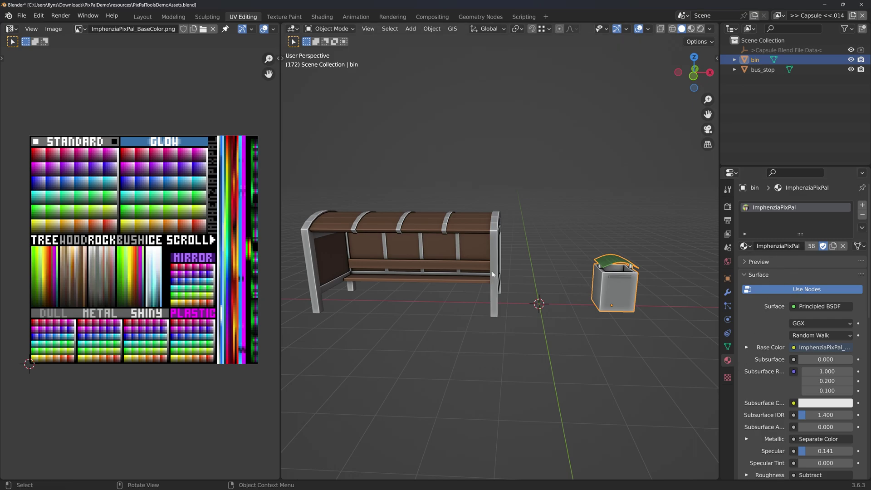
left_click(478, 258)
key("Tab")
scroll(478, 259, "up", 1)
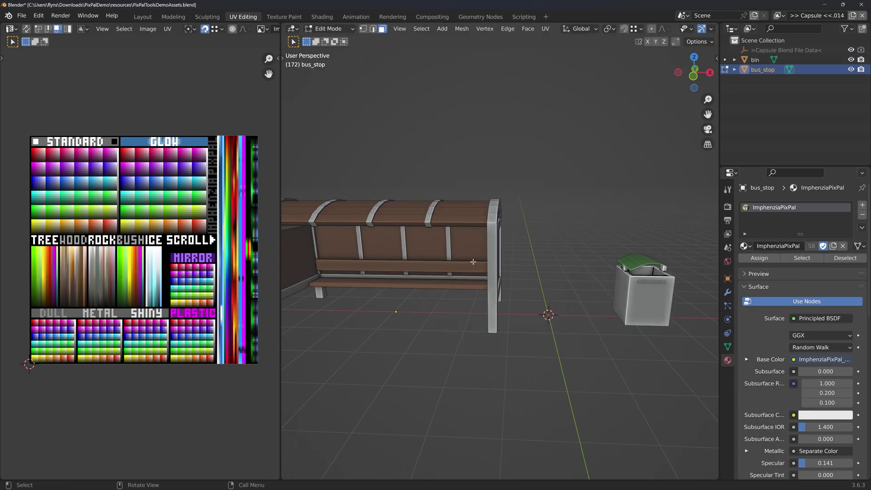
key("a")
middle_click_drag(477, 258, 500, 292)
scroll(500, 292, "up", 2)
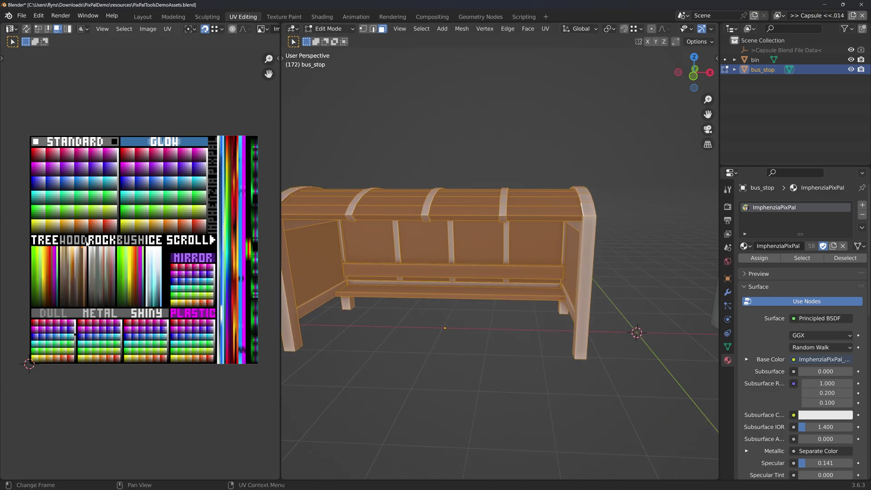
scroll(86, 245, "up", 3)
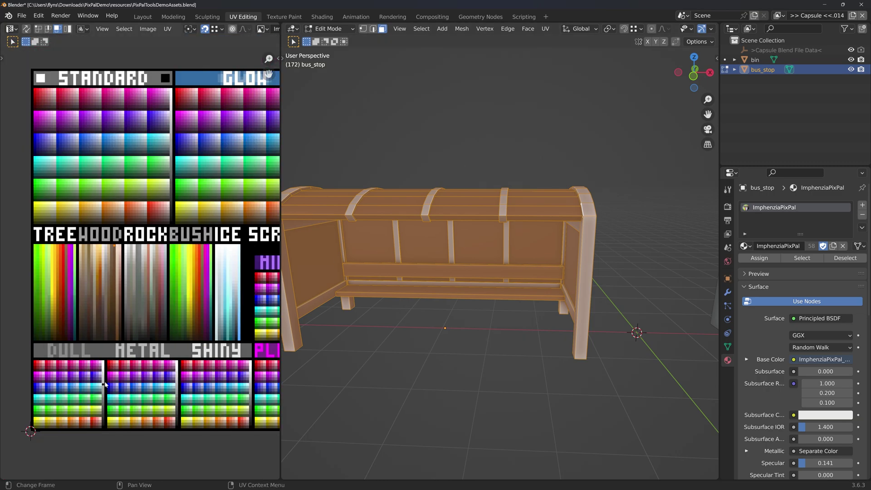
Examine where the bin mesh's UVs sit on the same palette texture, and return to Object Mode
key("Tab")
middle_click_drag(456, 346, 556, 354)
left_click(626, 315)
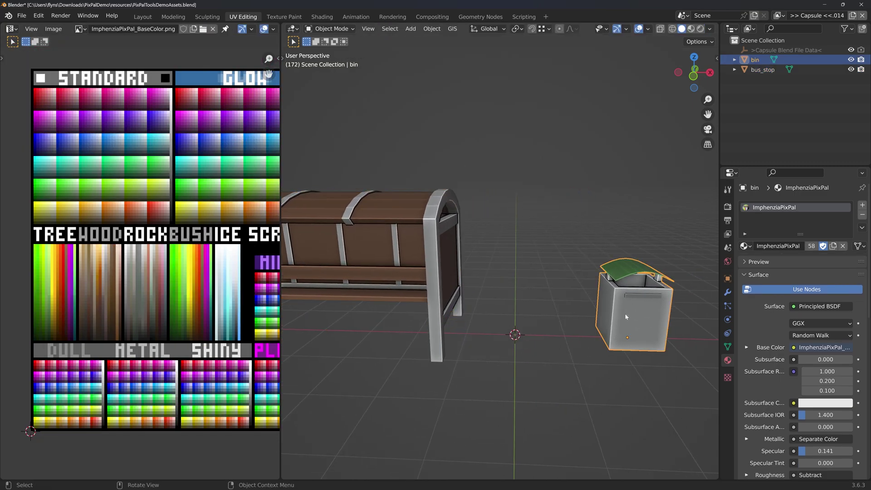
key("Tab")
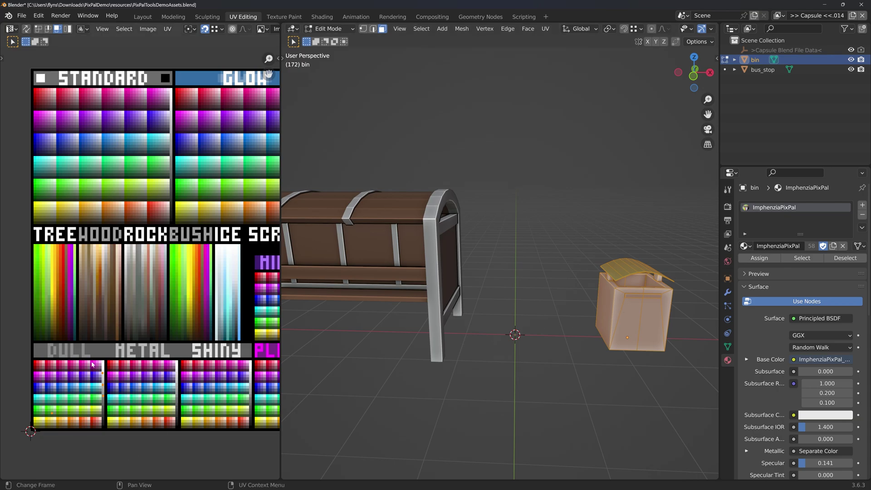
key("Tab")
middle_click_drag(473, 350, 529, 352)
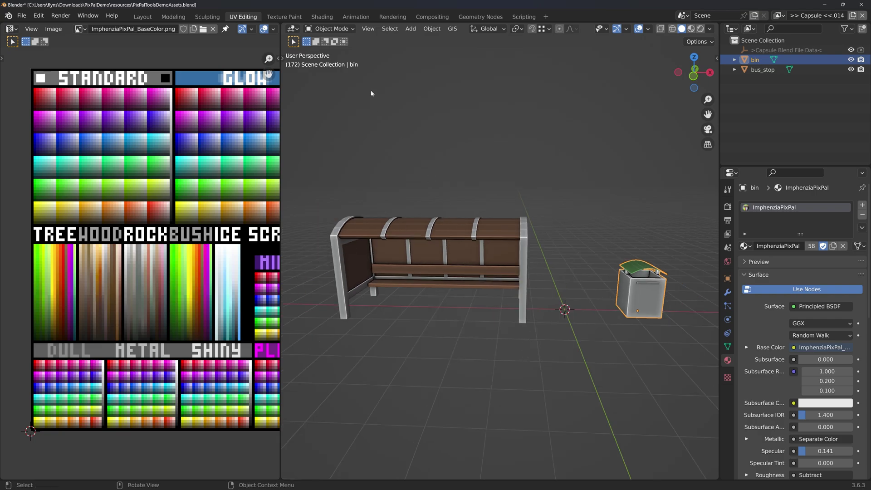
Examine the shader node setup of the bin's ImphenziaPixPal material in the Shading workspace
left_click(323, 16)
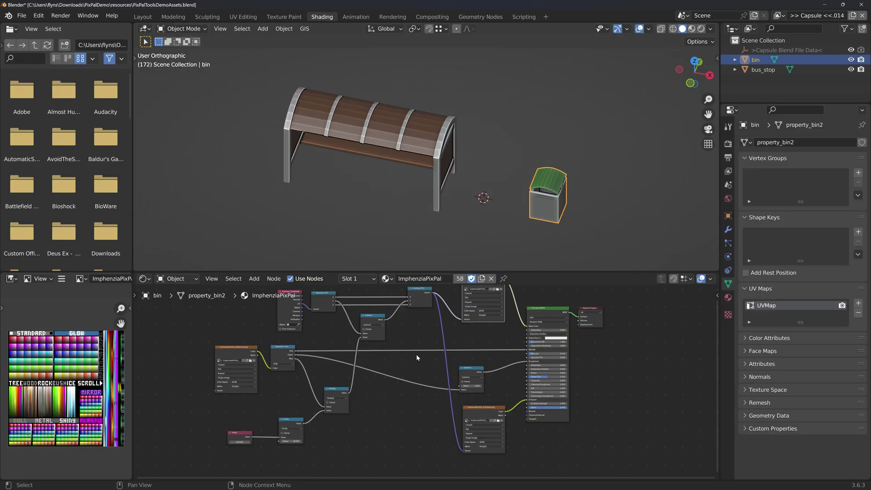
key("Home")
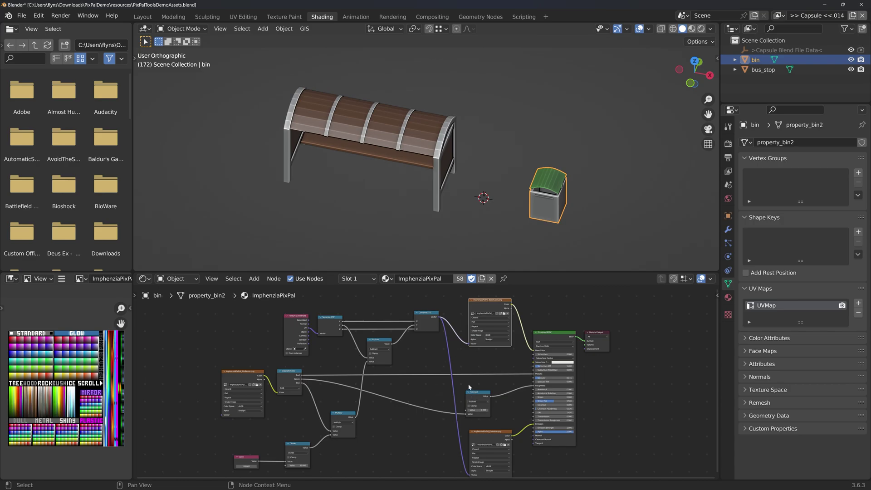
left_click(558, 338)
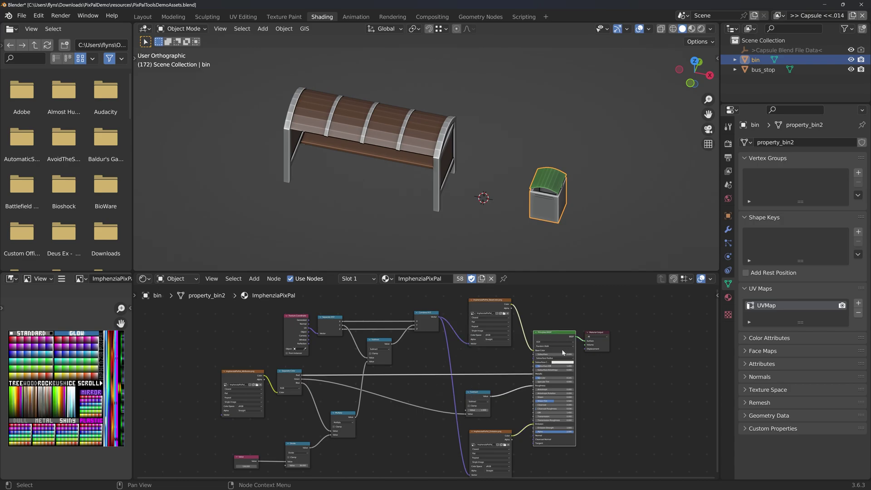
left_click(492, 307)
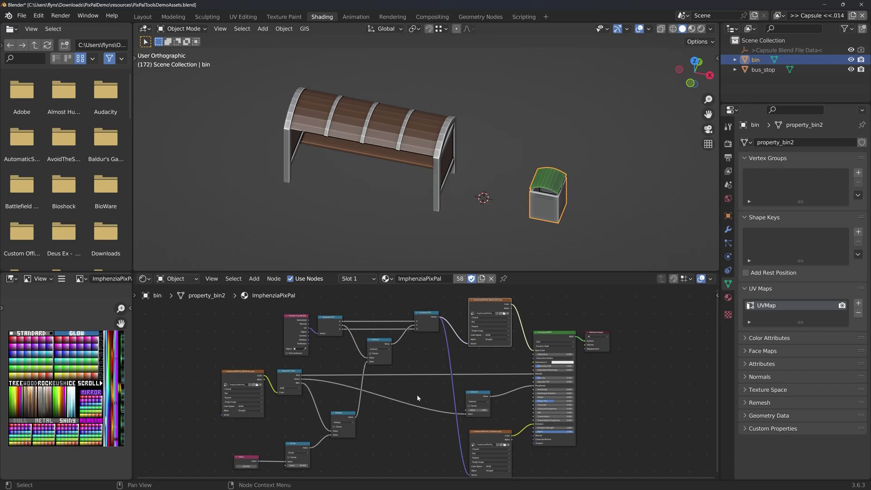
scroll(416, 394, "down", 3)
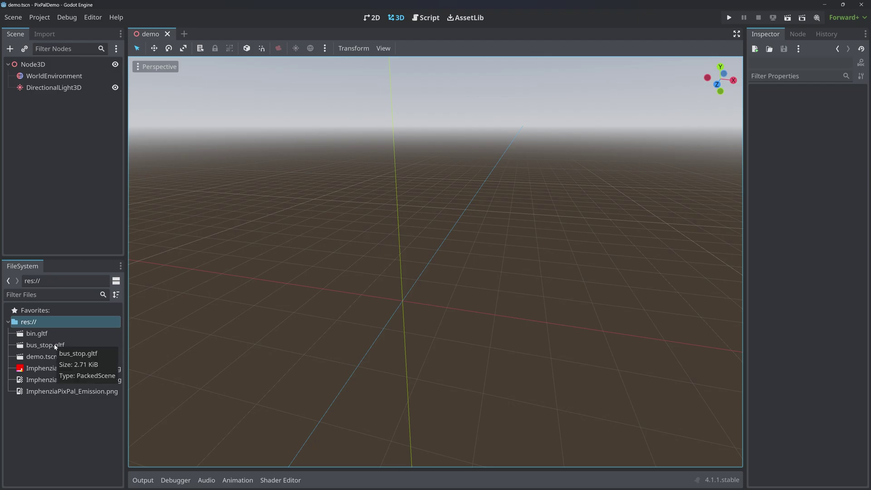
Switch to Godot and add bus_stop.gltf and bin.gltf to the demo scene, with the bin beside the bus stop
left_click_drag(50, 345, 345, 291)
left_click_drag(31, 337, 533, 306)
middle_click_drag(448, 323, 409, 321)
scroll(399, 326, "up", 5)
left_click(489, 366)
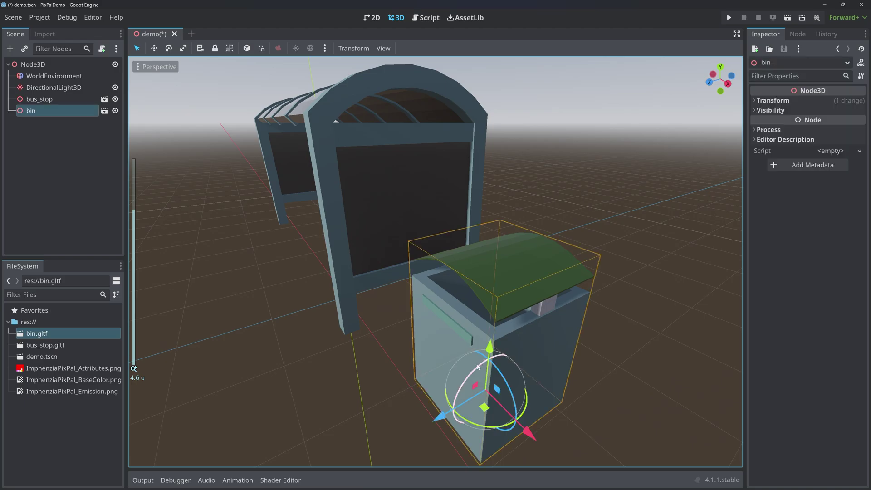
scroll(440, 328, "down", 2)
middle_click_drag(440, 320, 376, 315)
Examine the import compression modes offered for the ImphenziaPixPal_Attributes.png texture
left_click(59, 369)
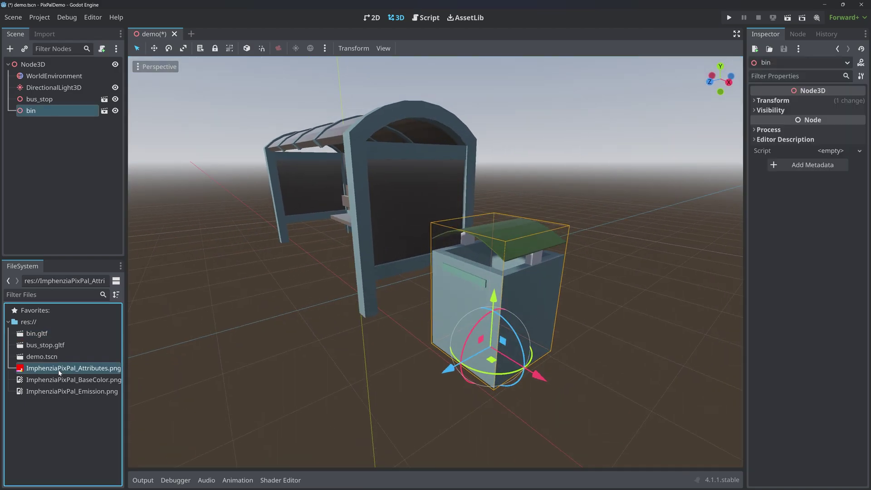
left_click(47, 36)
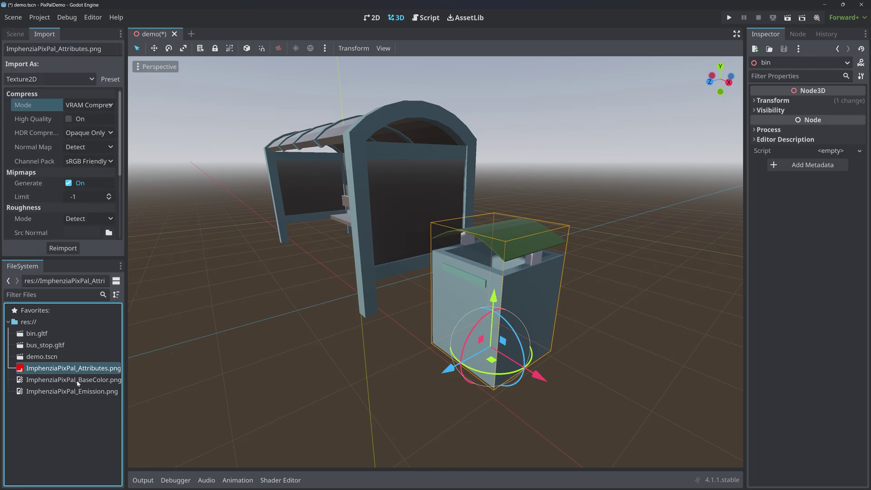
left_click(92, 106)
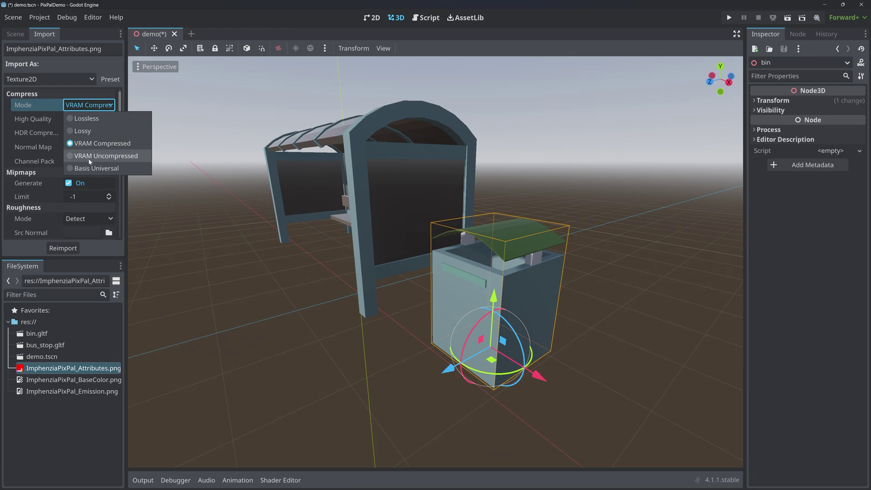
Examine how the bus stop and bin are shaded from several angles in the 3D scene
middle_click_drag(292, 274, 350, 297)
left_click(325, 196)
left_click(419, 326)
middle_click_drag(418, 292, 276, 315)
right_click_drag(276, 314, 393, 305)
scroll(392, 304, "down", 2)
middle_click_drag(436, 311, 427, 310)
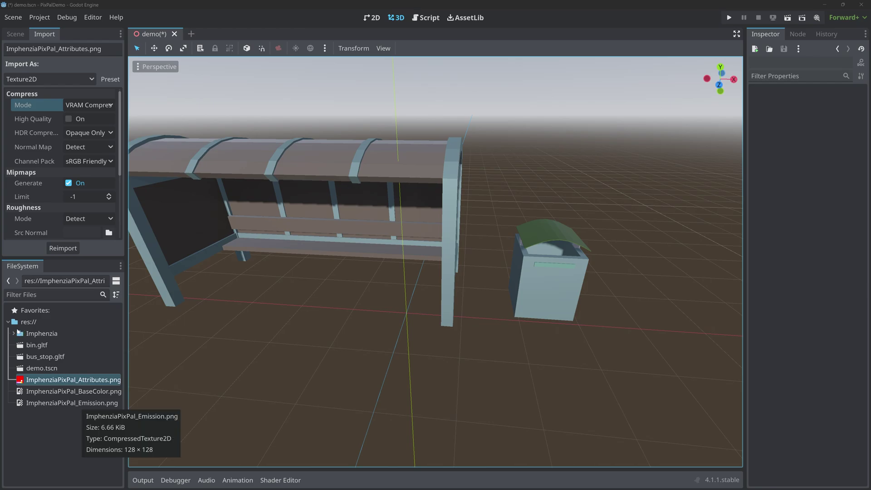
Expand the PixPal Materials folder, and enable Use External for the ImphenziaPixPal material in bus_stop.gltf's advanced import settings
left_click(14, 333)
left_click(19, 345)
left_click(25, 357)
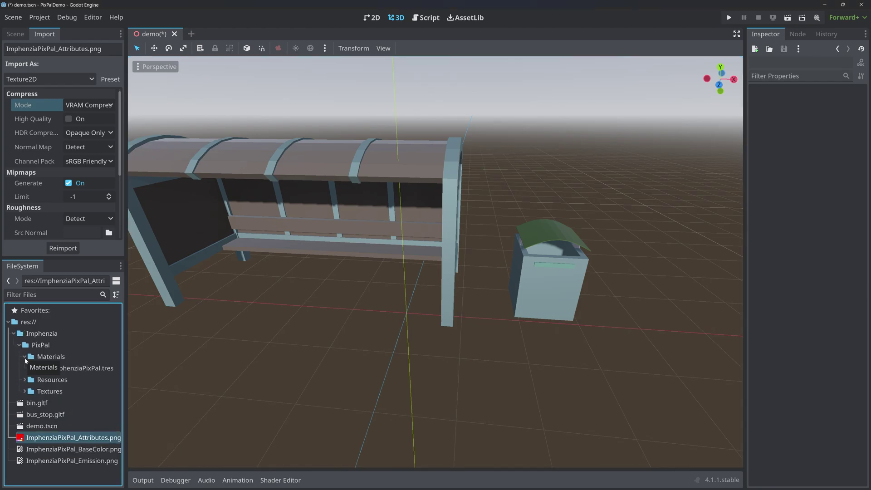
left_click(43, 415)
double_click(43, 414)
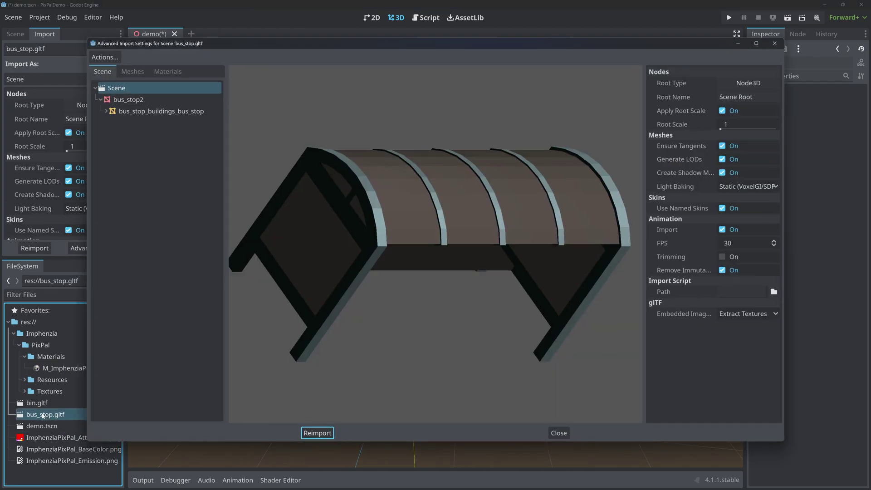
left_click(106, 111)
left_click(137, 123)
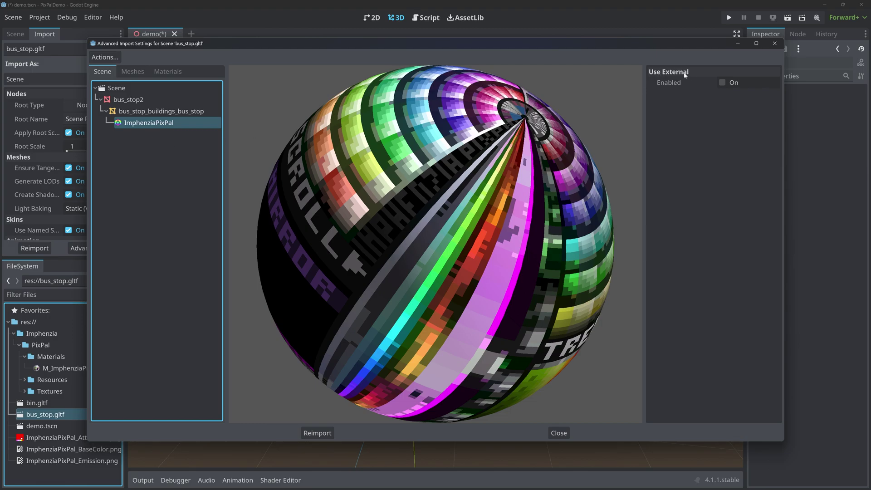
left_click(726, 83)
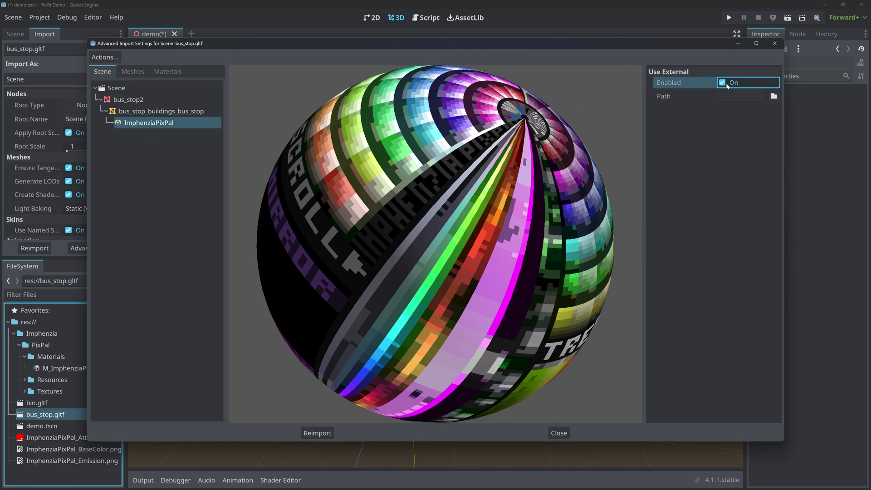
Set the bus stop's external material path to Imphenzia/PixPal/Materials/M_ImphenziaPixPal.tres and reimport the model
left_click(771, 96)
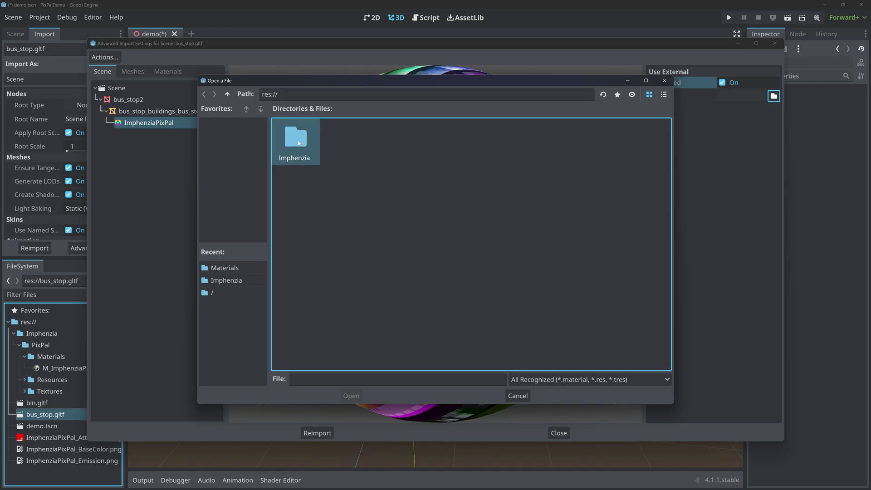
double_click(297, 140)
double_click(297, 140)
double_click(296, 138)
double_click(296, 138)
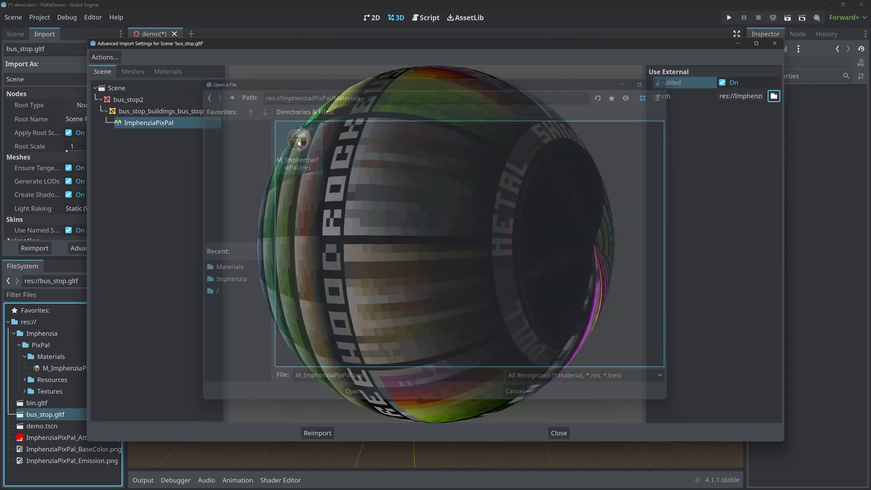
left_click(323, 432)
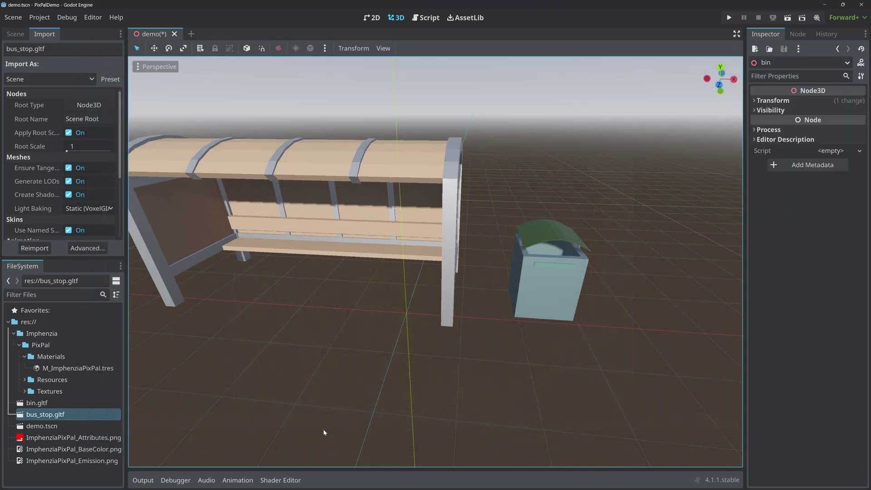
mouse_move(342, 353)
middle_mouse_down()
mouse_move(388, 334)
mouse_move(367, 337)
mouse_move(377, 350)
mouse_move(470, 352)
mouse_move(401, 345)
mouse_move(328, 353)
middle_mouse_up()
Open bin.gltf's advanced import settings and enable Use External for its ImphenziaPixPal material
left_click(502, 325)
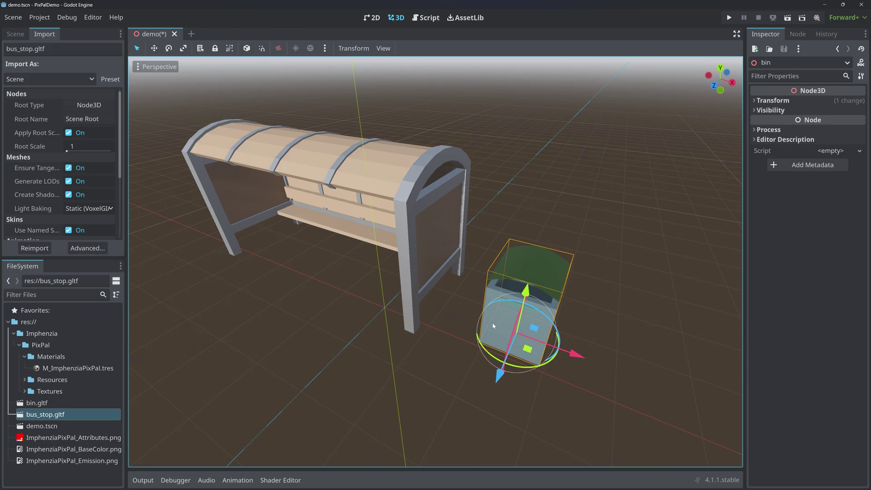
double_click(42, 402)
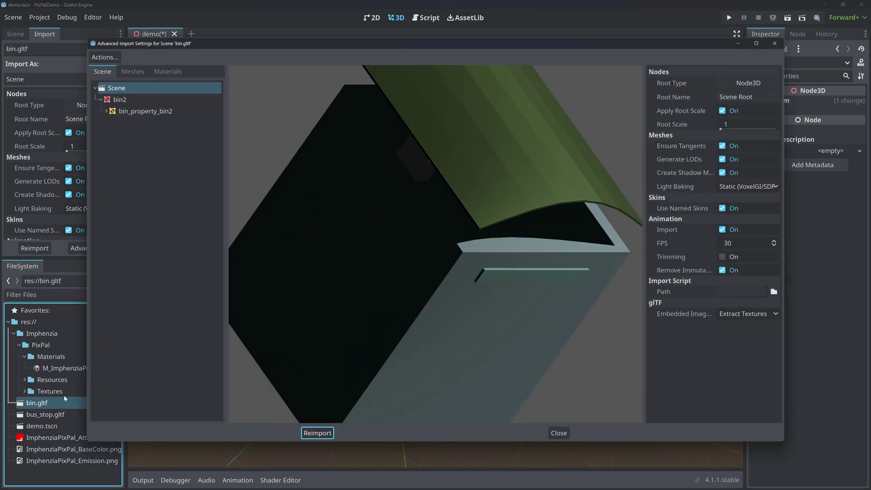
left_click(106, 111)
left_click(144, 123)
left_click(723, 83)
Set the bin's external material path to Imphenzia/PixPal/Materials/M_ImphenziaPixPal.tres and reimport the model
left_click(774, 96)
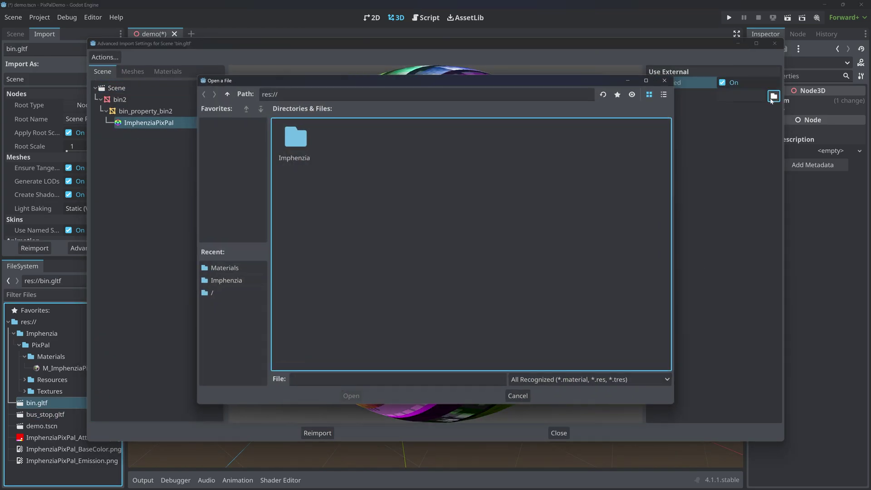
double_click(294, 138)
double_click(294, 138)
double_click(294, 139)
double_click(294, 139)
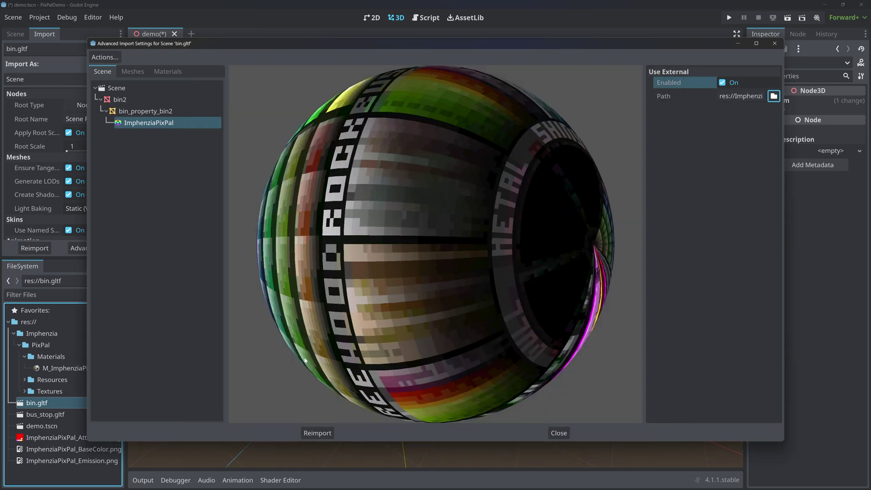
left_click(317, 432)
middle_click_drag(352, 395, 379, 370)
left_click(357, 370)
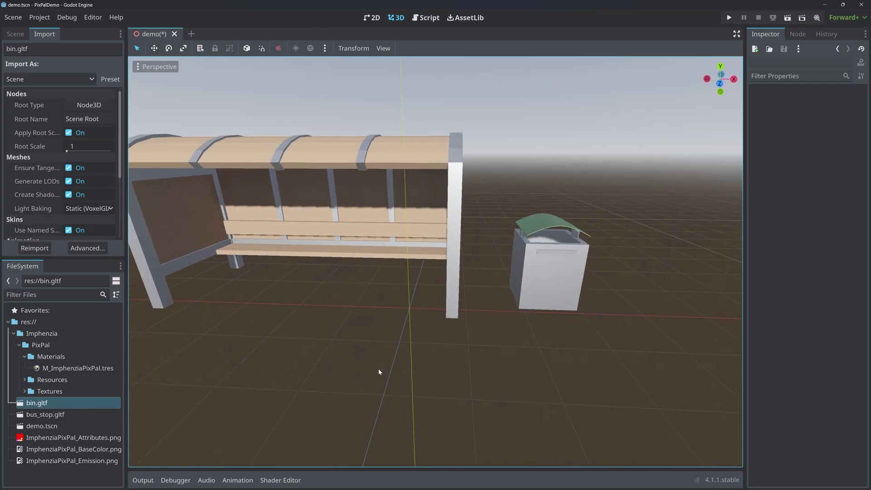
Review the external material setting in bin.gltf's advanced import settings and close them without reimporting
double_click(61, 404)
left_click(106, 111)
left_click(149, 122)
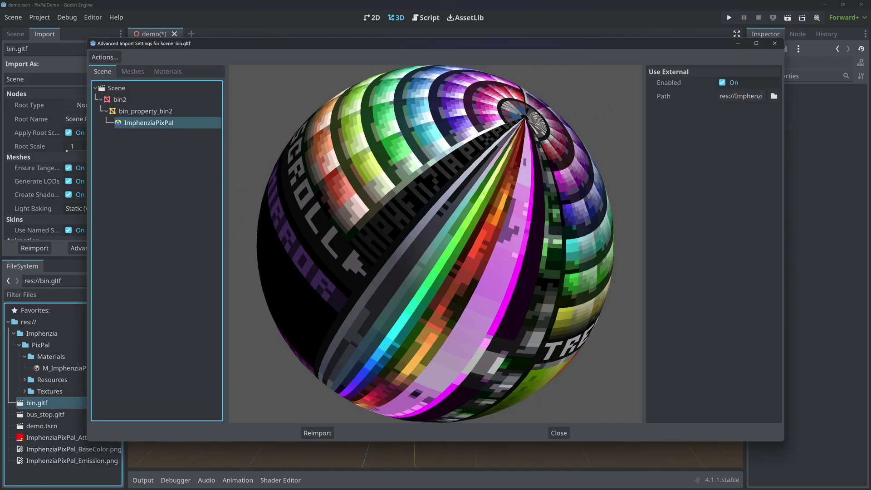
left_click(775, 44)
middle_click_drag(509, 289, 505, 295)
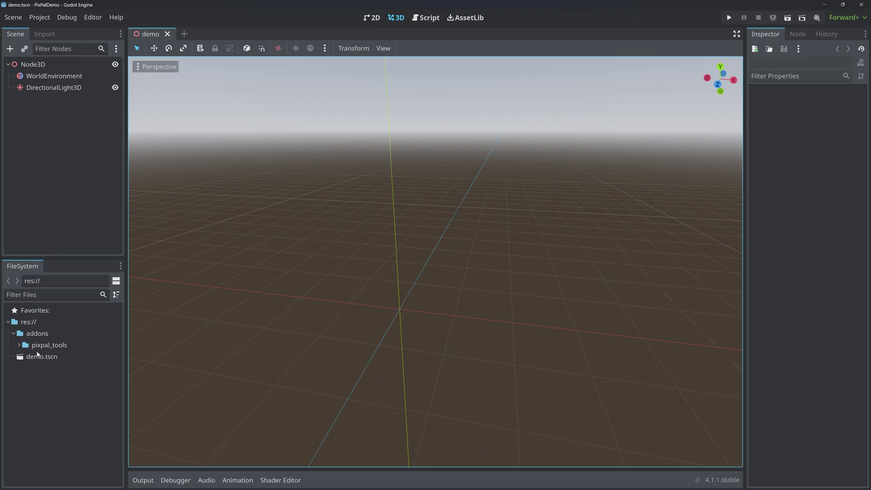
Enable the PixPalTools plugin in the project settings and close them
left_click(40, 17)
left_click(48, 27)
left_click(463, 98)
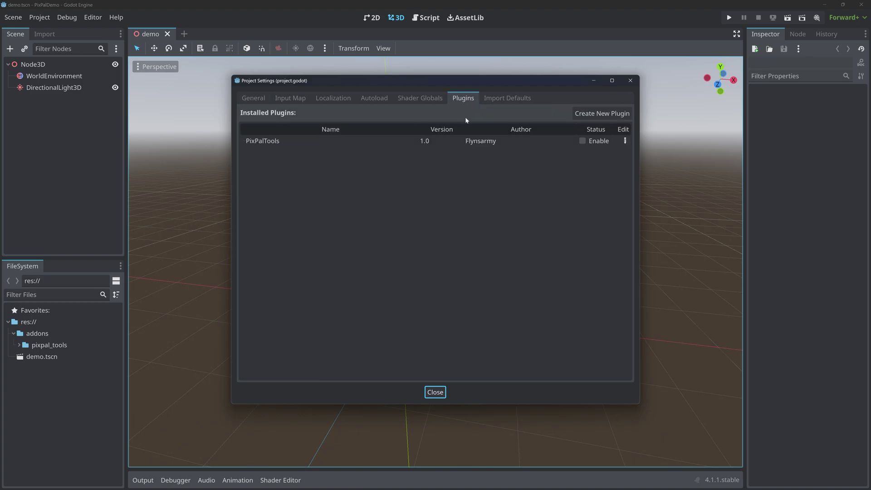
left_click(582, 141)
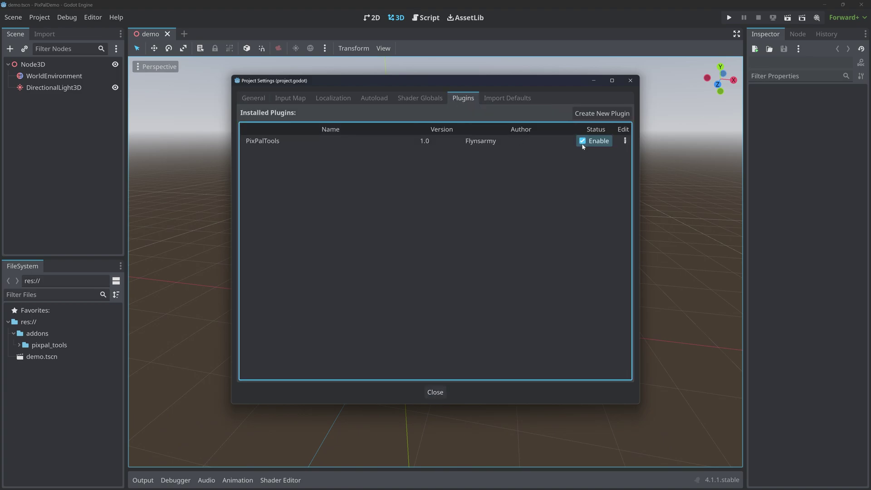
left_click(435, 392)
Switch to Blender, select both the bus stop and the bin, and export all objects with the GLTF preset to the GodotProject location
key("alt+Tab")
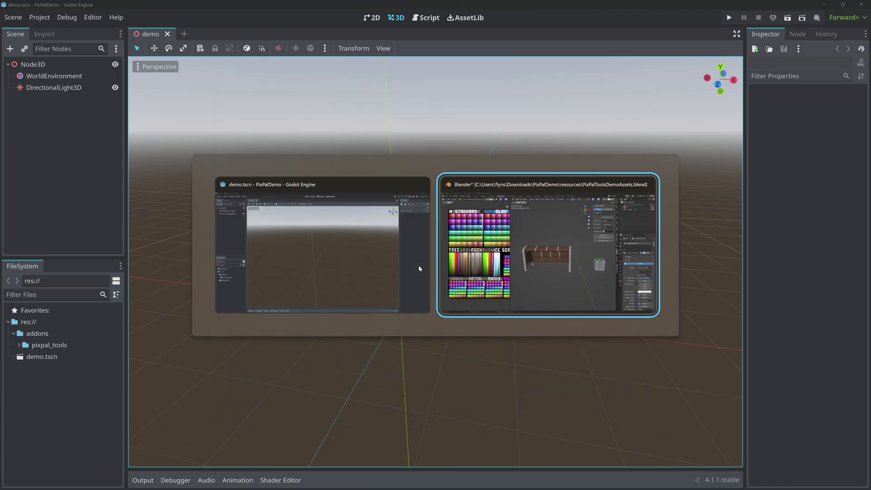
key("a")
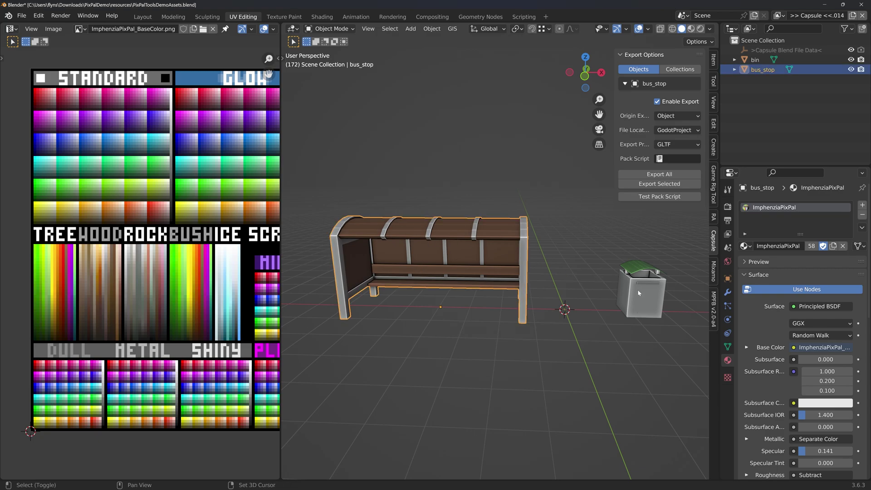
left_click(656, 200)
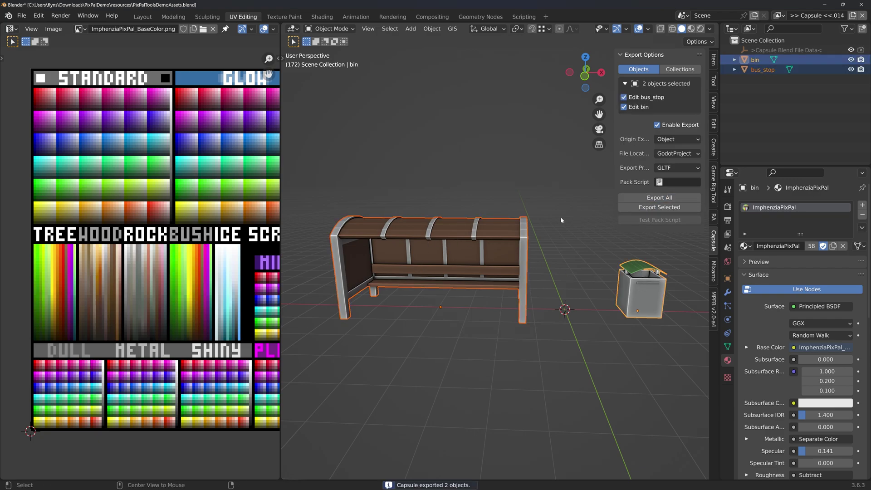
Switch back to Godot and place bus_stop.gltf and bin.gltf side by side in the demo scene
key("alt+Tab")
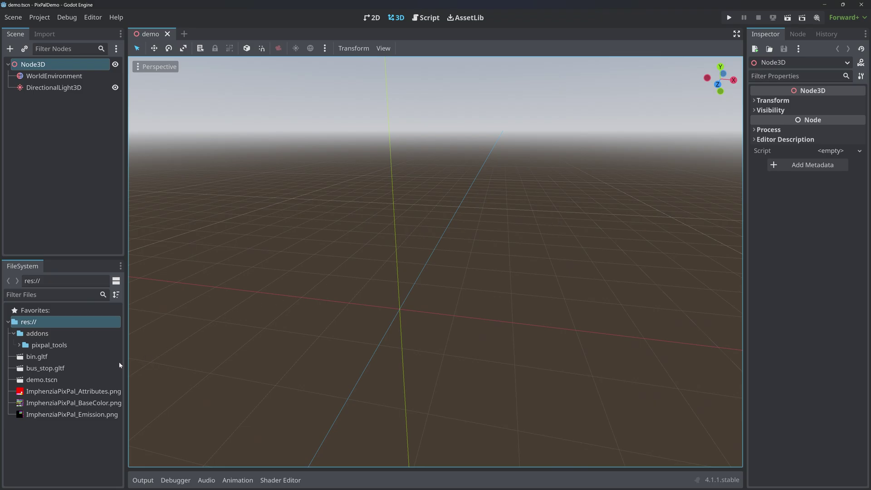
left_click_drag(36, 368, 351, 270)
left_click_drag(37, 357, 526, 287)
middle_click_drag(522, 290, 491, 299)
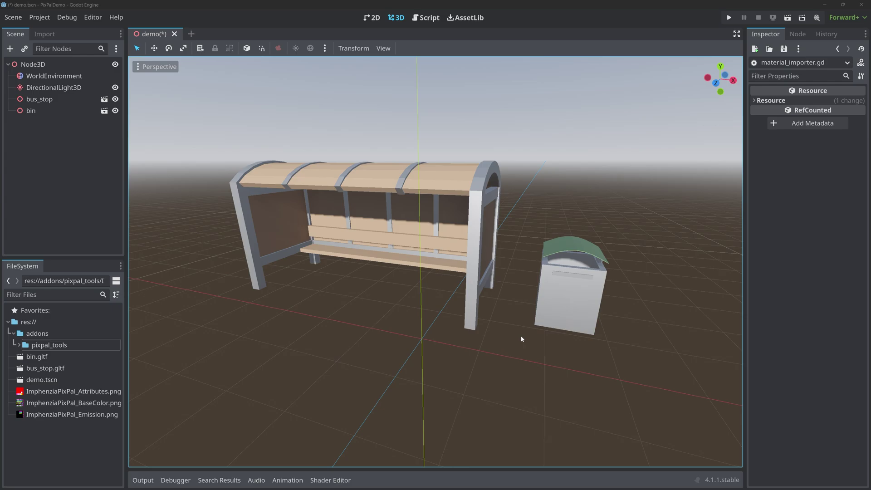
Enable Editable Children on the bus_stop node and inspect the Surface 0 material of its bus_stop2 mesh
right_click(40, 103)
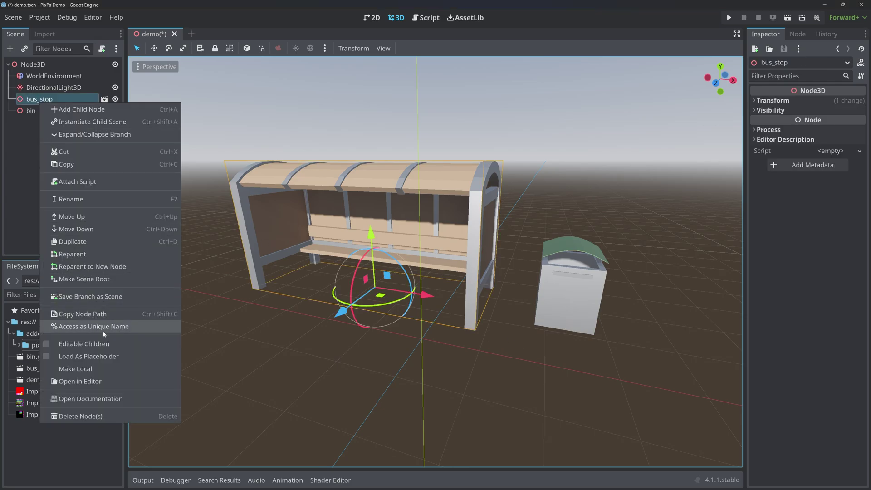
left_click(84, 343)
left_click(48, 111)
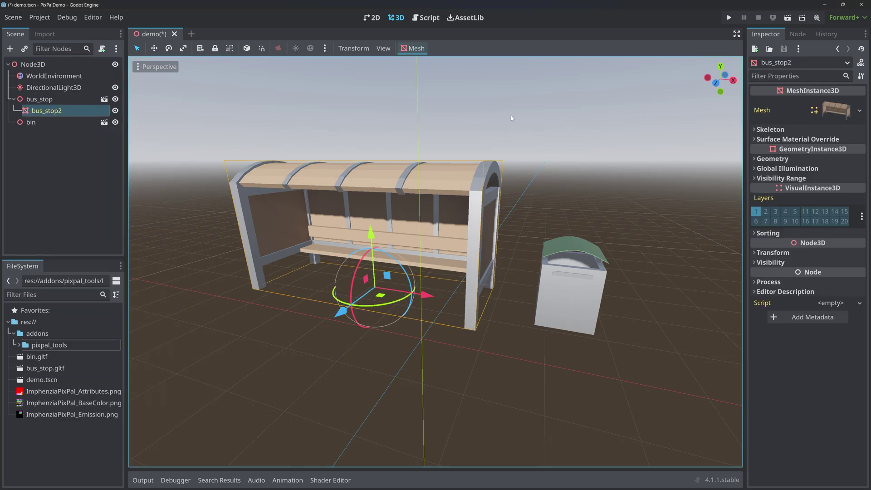
left_click(831, 110)
scroll(789, 245, "down", 1)
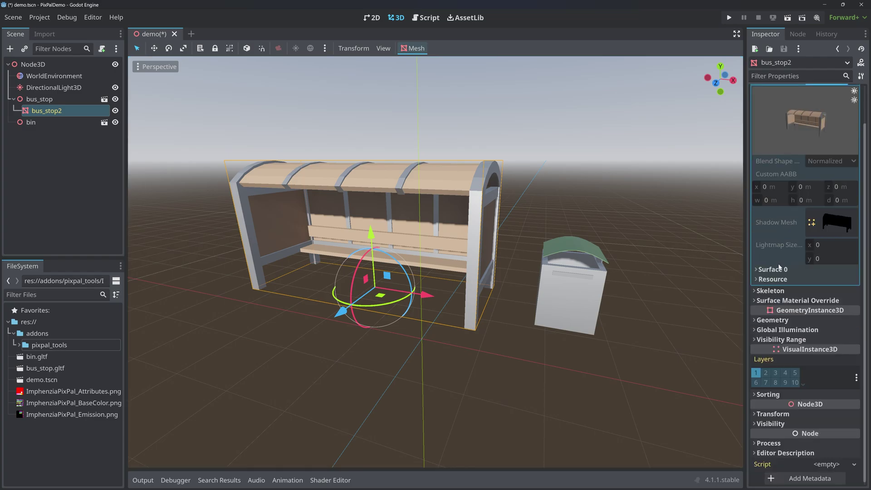
left_click(773, 275)
scroll(774, 276, "down", 2)
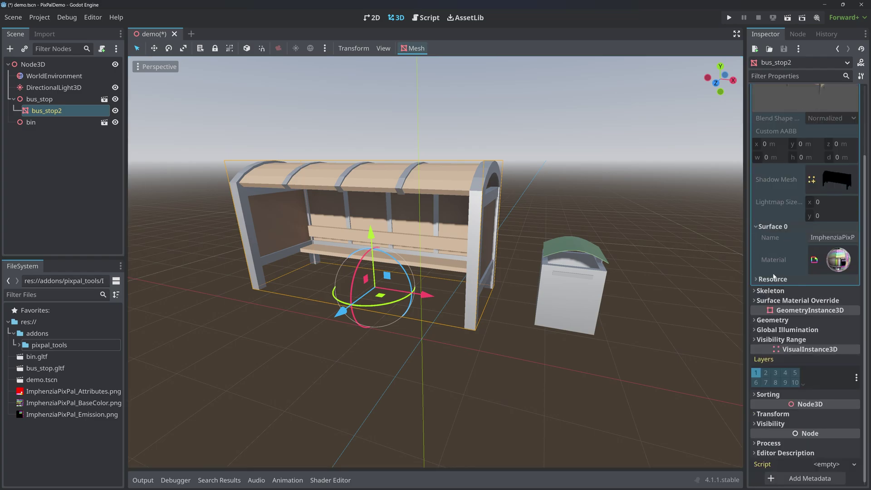
Check the ImphenziaPixPal material's Use External option in bin.gltf's advanced import settings, closing them without reimporting
double_click(38, 358)
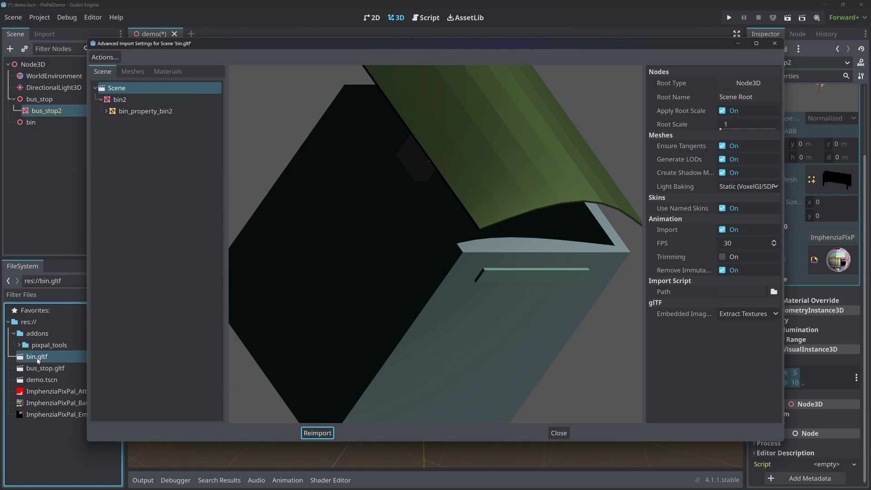
left_click(106, 111)
left_click(141, 123)
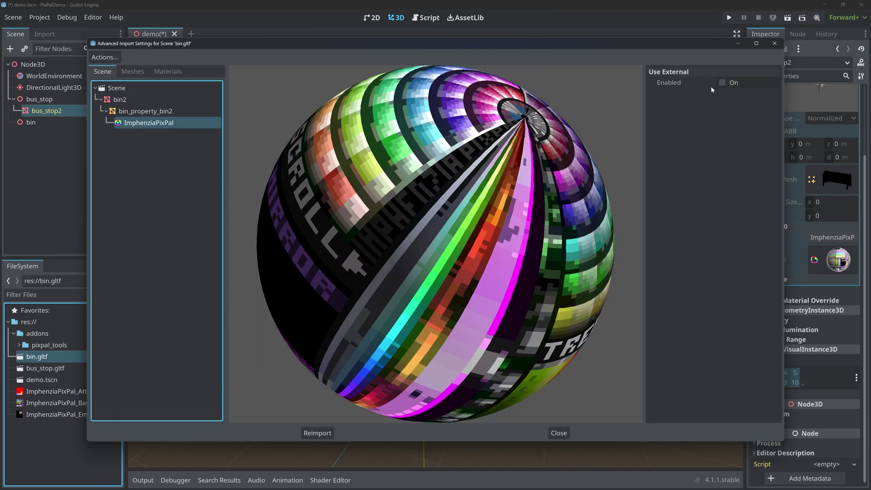
left_click(558, 433)
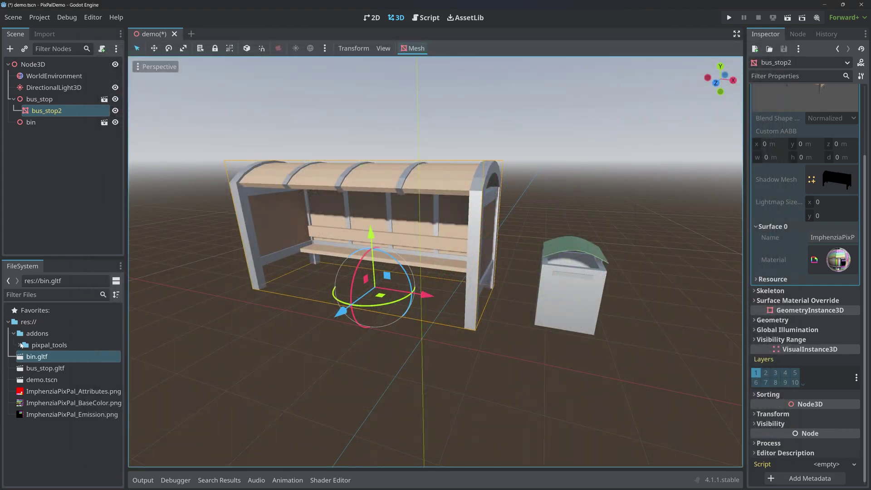
Open material_importer.gd from the pixpal_tools addon and examine its tool annotation and EditorScenePostImportPlugin base class
left_click(20, 345)
left_click(57, 368)
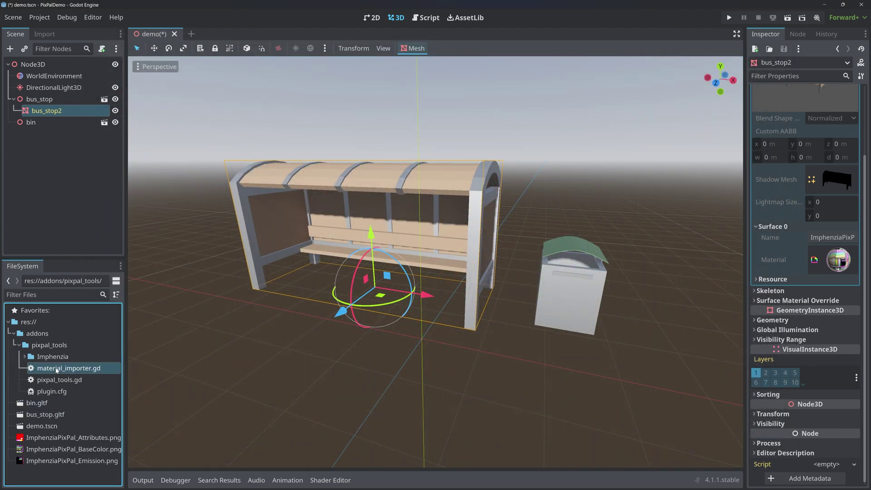
double_click(57, 368)
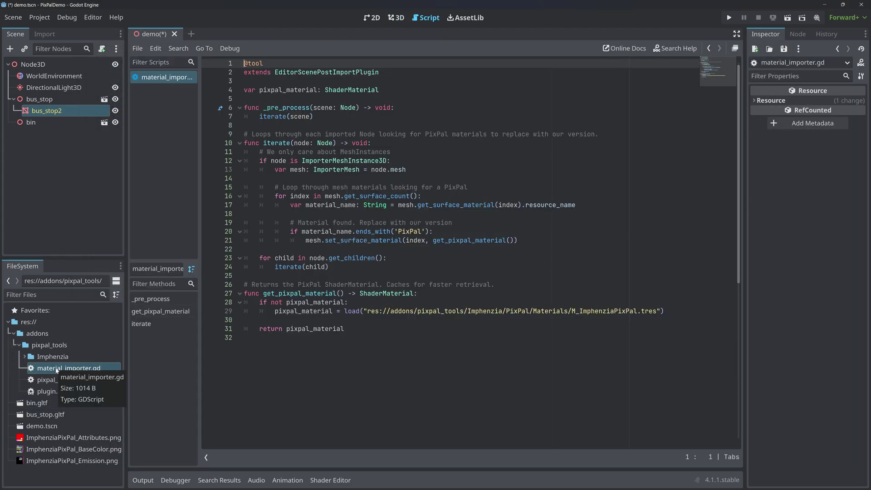
double_click(255, 64)
double_click(317, 72)
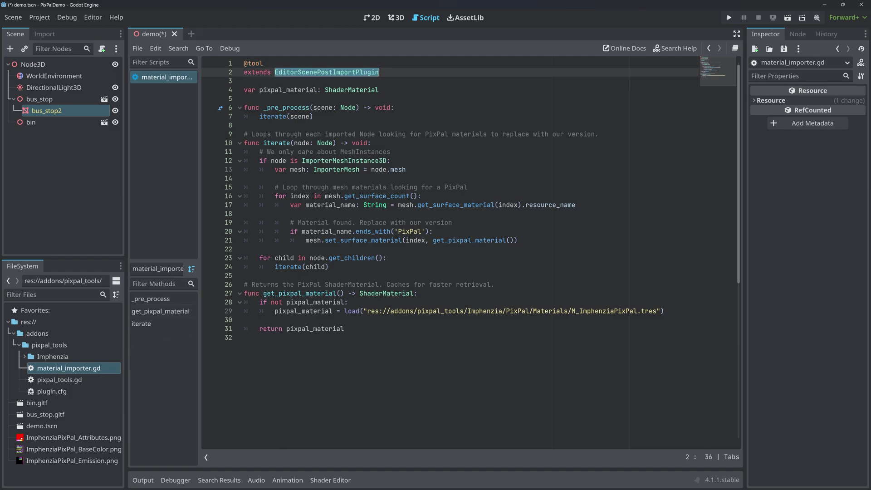
Examine the script's scene iteration, mesh instance check, 'PixPal' name match and material path, and return to the 3D view with nothing selected
left_click_drag(264, 116, 310, 116)
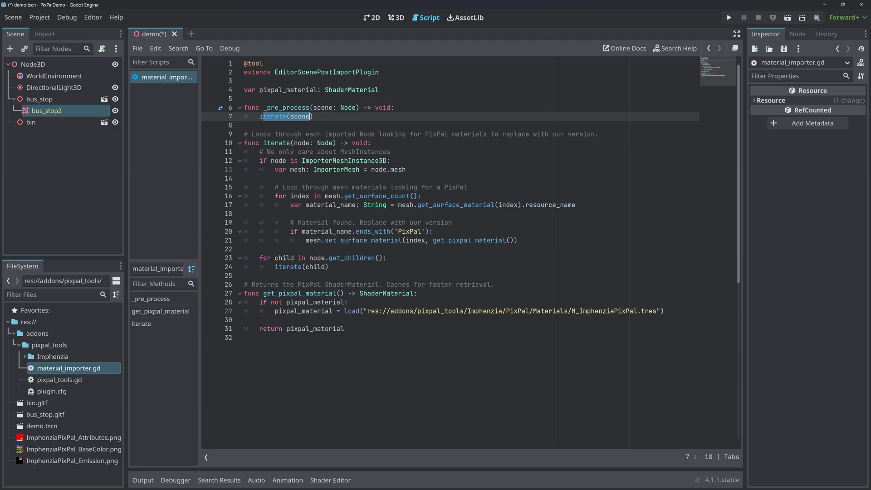
double_click(344, 161)
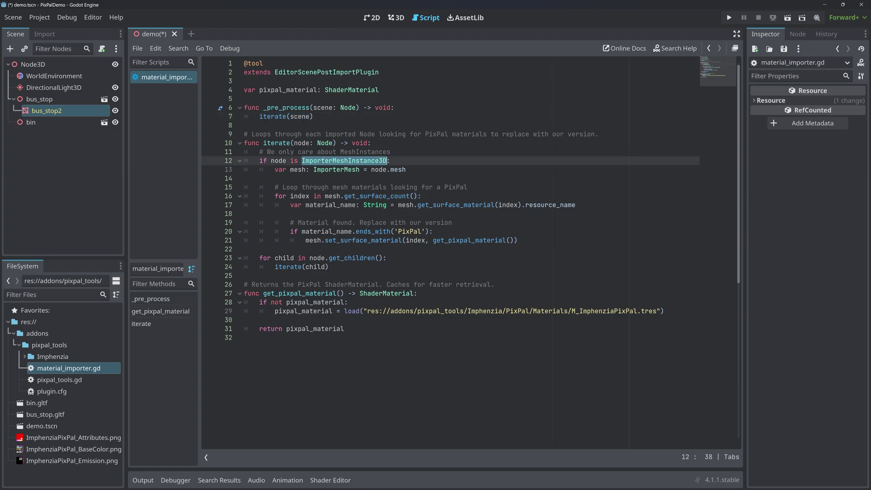
double_click(410, 231)
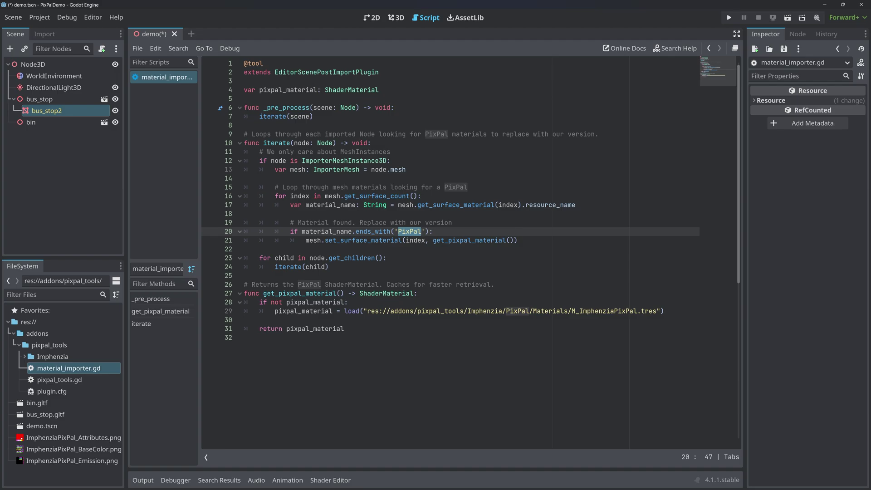
left_click_drag(413, 311, 662, 311)
left_click(244, 338)
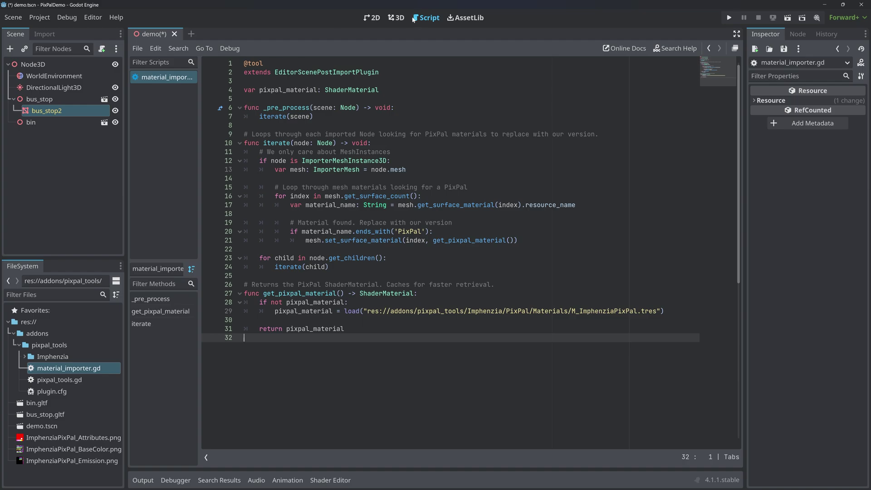
left_click(396, 18)
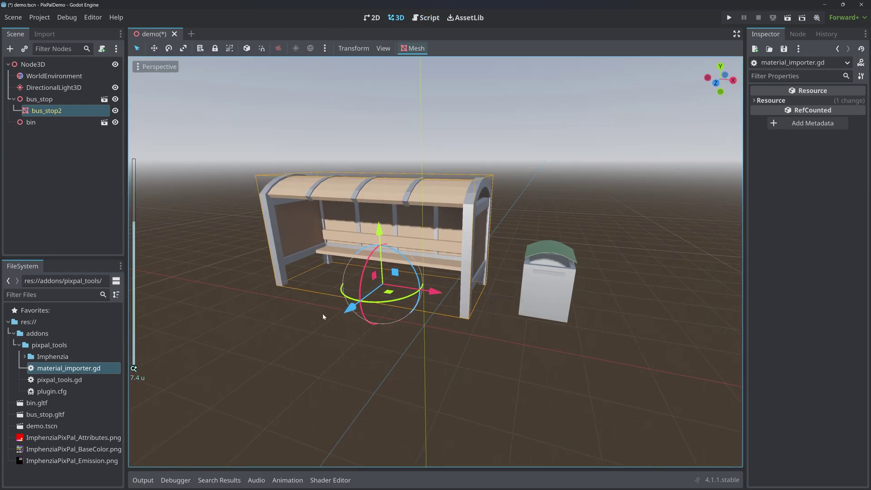
left_click(307, 360)
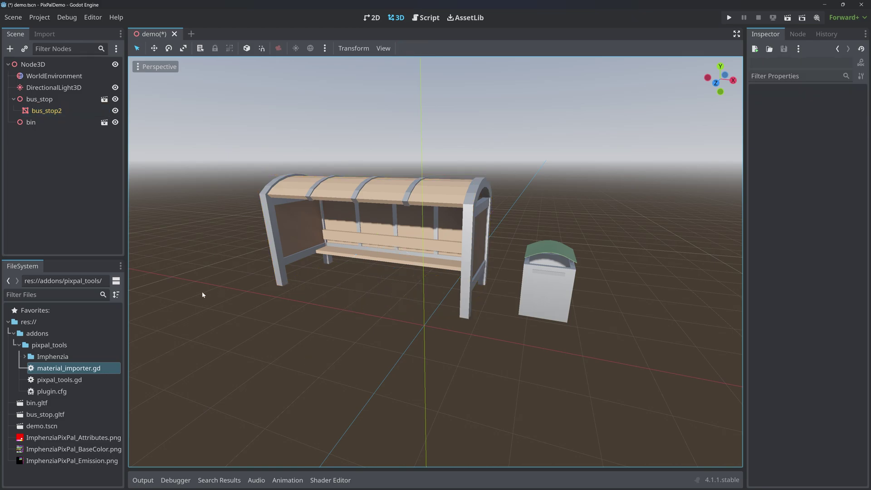
Reopen material_importer.gd and review the material path it loads and the 'PixPal' ending it matches in material names
double_click(80, 369)
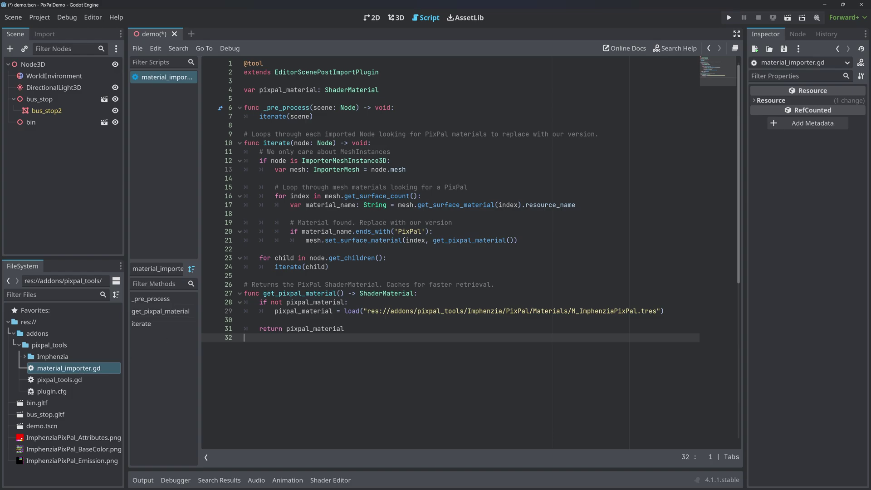
left_click_drag(369, 310, 634, 311)
left_click(635, 310)
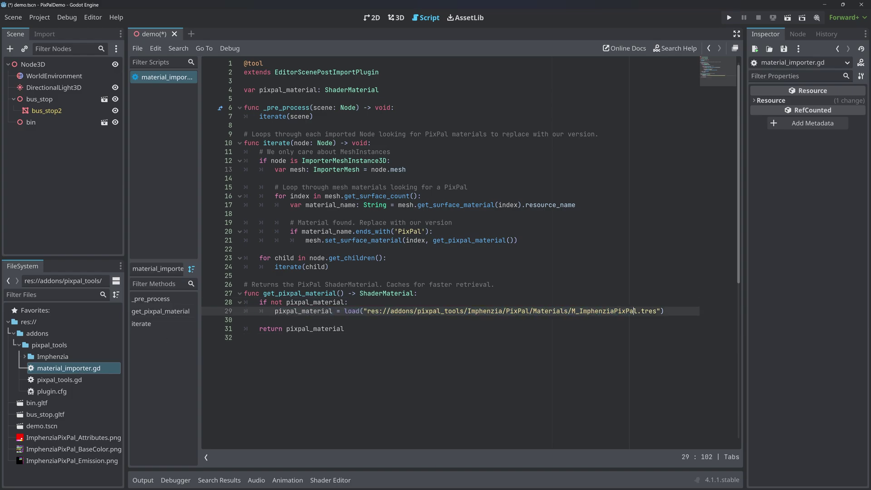
double_click(410, 232)
left_click(495, 285)
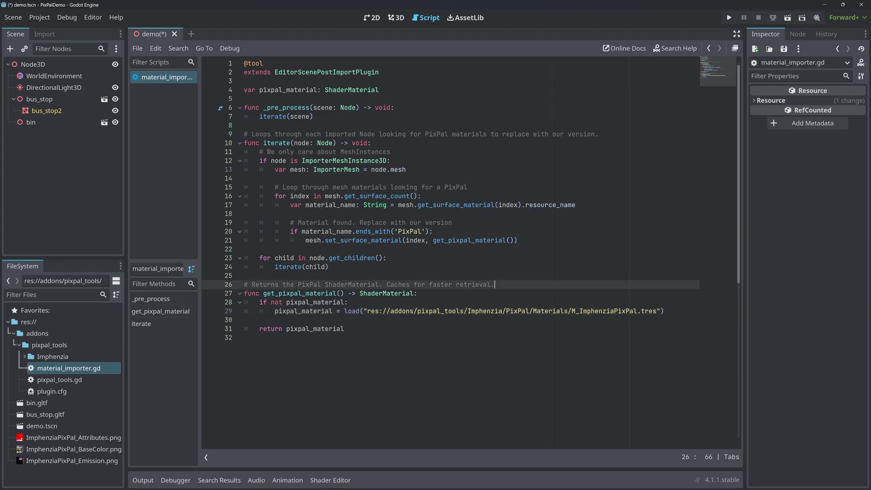
Return to the 3D view and inspect the imported bus stop and bin from different angles
left_click(396, 17)
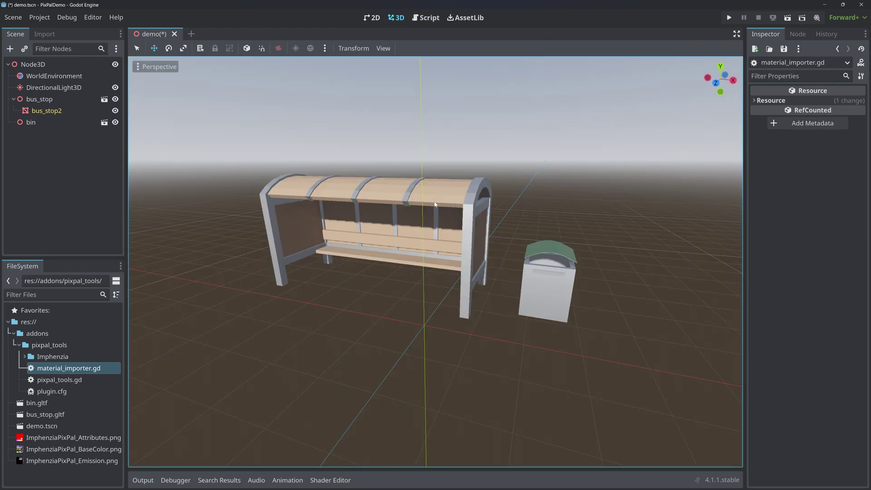
middle_click_drag(473, 274, 485, 278)
middle_click_drag(552, 305, 565, 303)
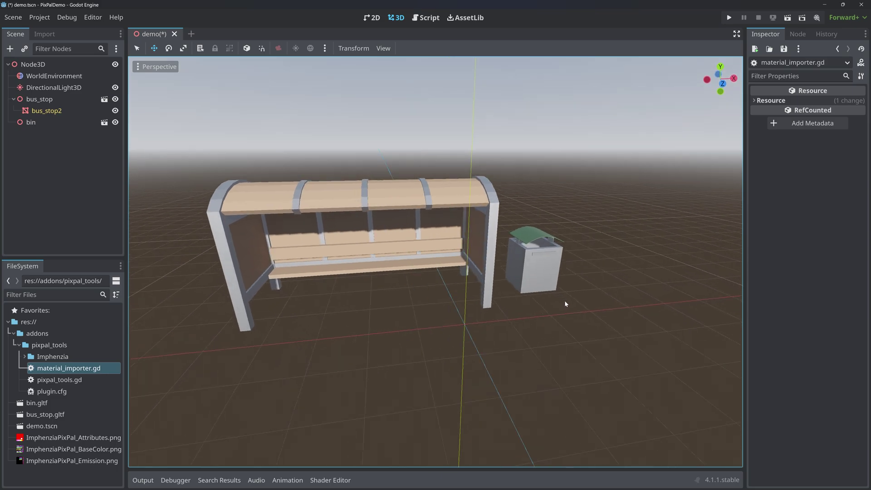
middle_click_drag(627, 274, 597, 273)
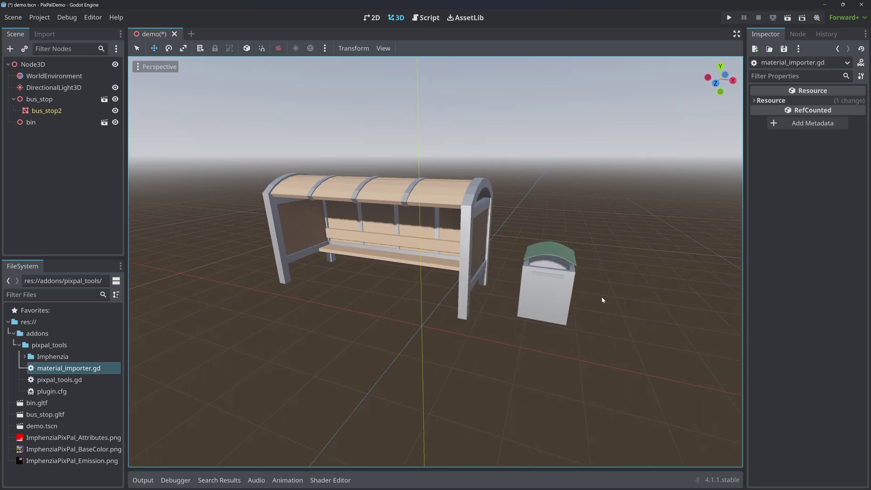